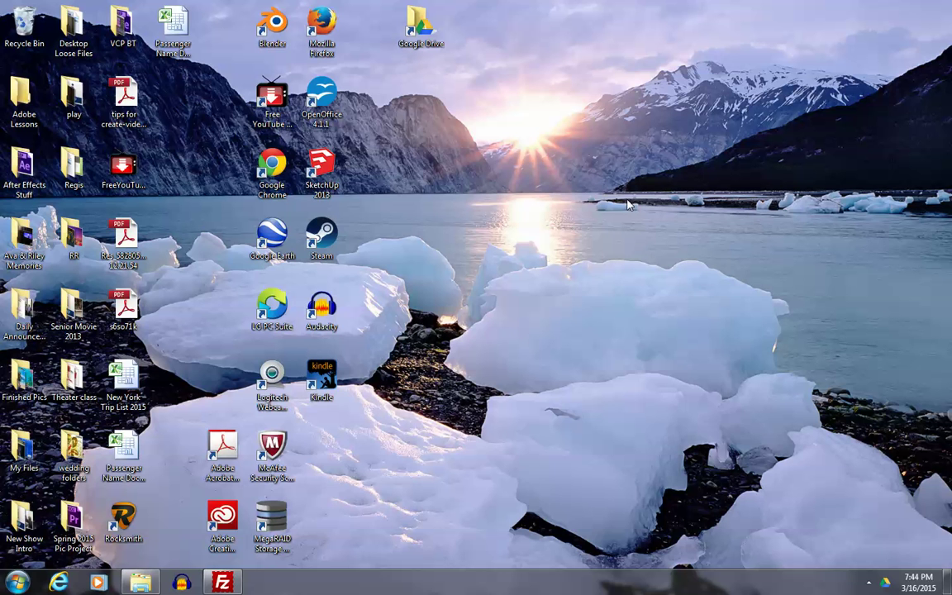
Create a new folder on the desktop named 'Spring PP1'.
{"action": "right_click", "coordinate": [566, 203]}
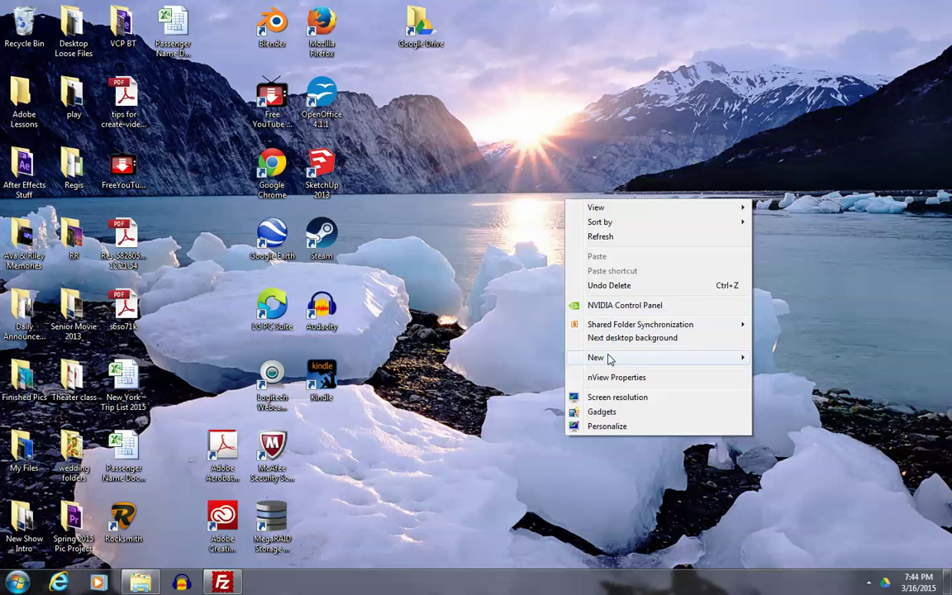
{"action": "mouse_move", "coordinate": [610, 357]}
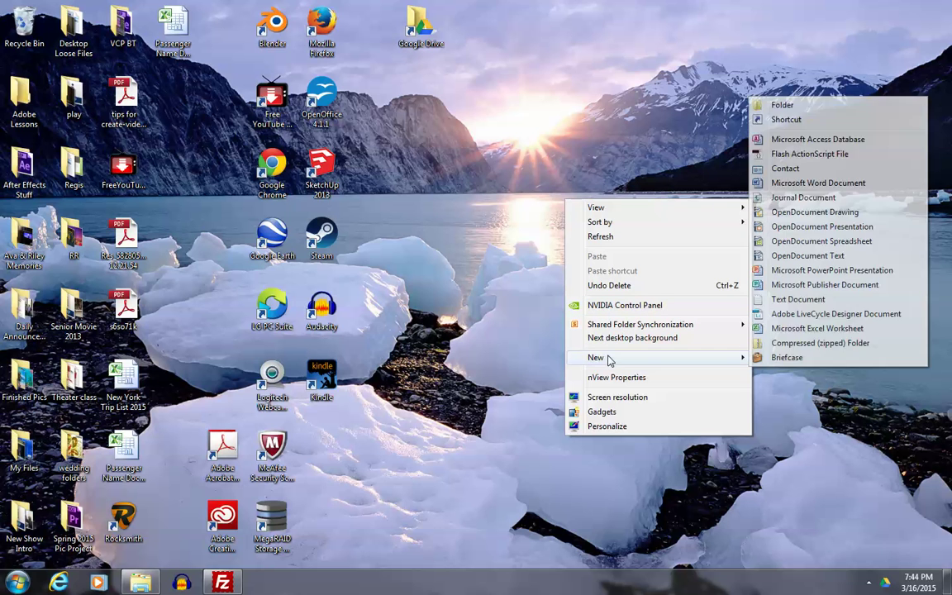
{"action": "left_click", "coordinate": [808, 113]}
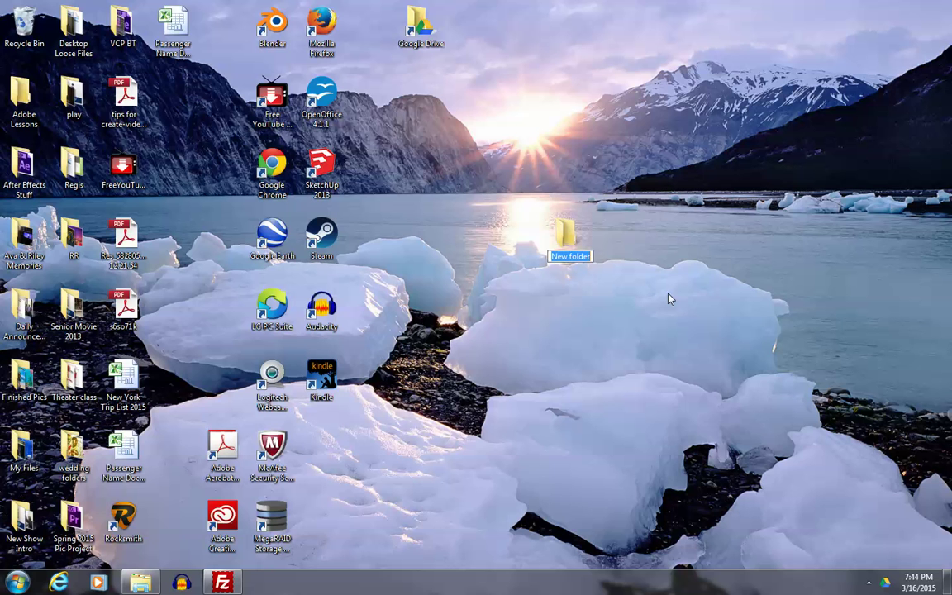
{"action": "type", "text": "Sp"}
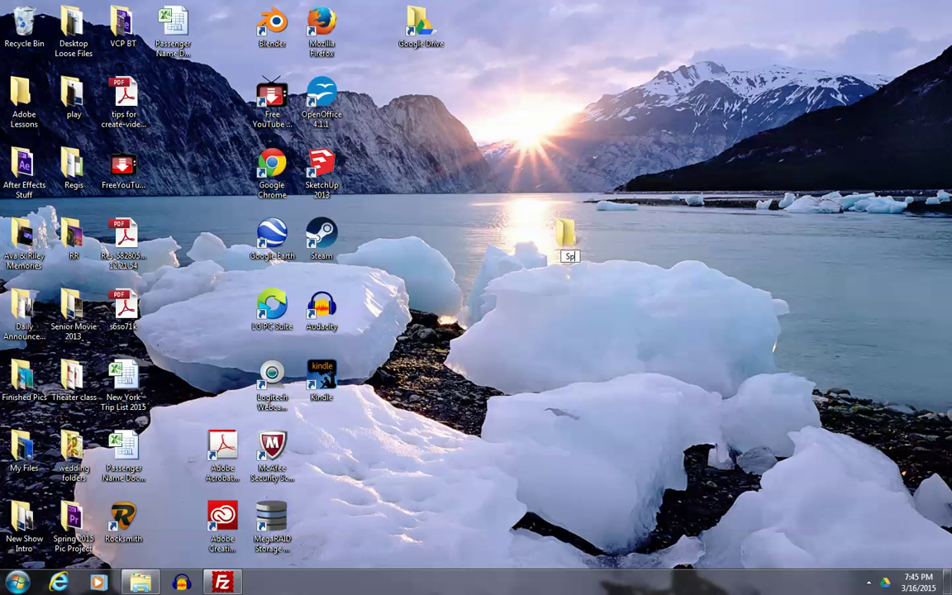
{"action": "type", "text": "ring PP1"}
{"action": "left_click", "coordinate": [668, 297]}
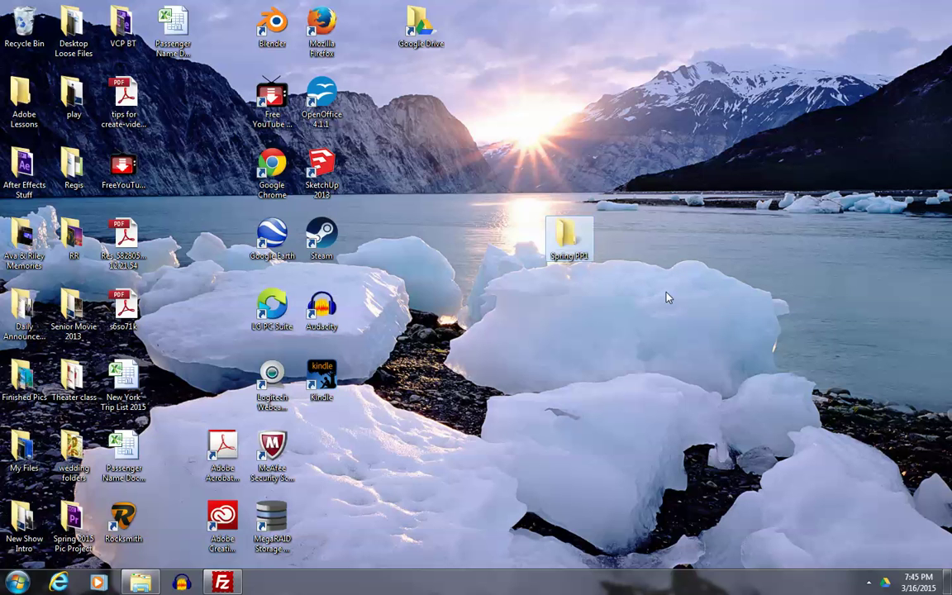
Open Spring PP1 and add a subfolder named 'Pictures'.
{"action": "double_click", "coordinate": [569, 237]}
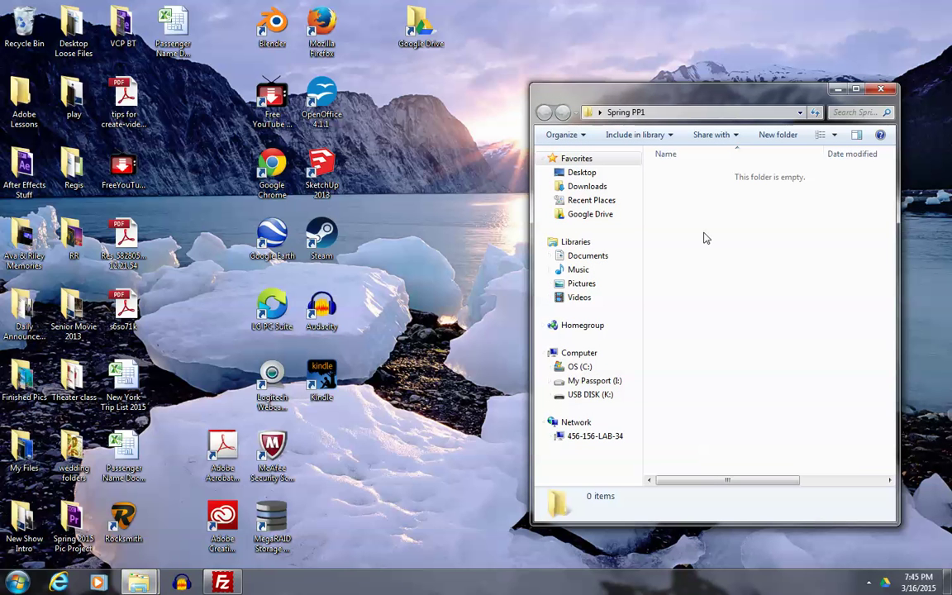
{"action": "right_click", "coordinate": [705, 238]}
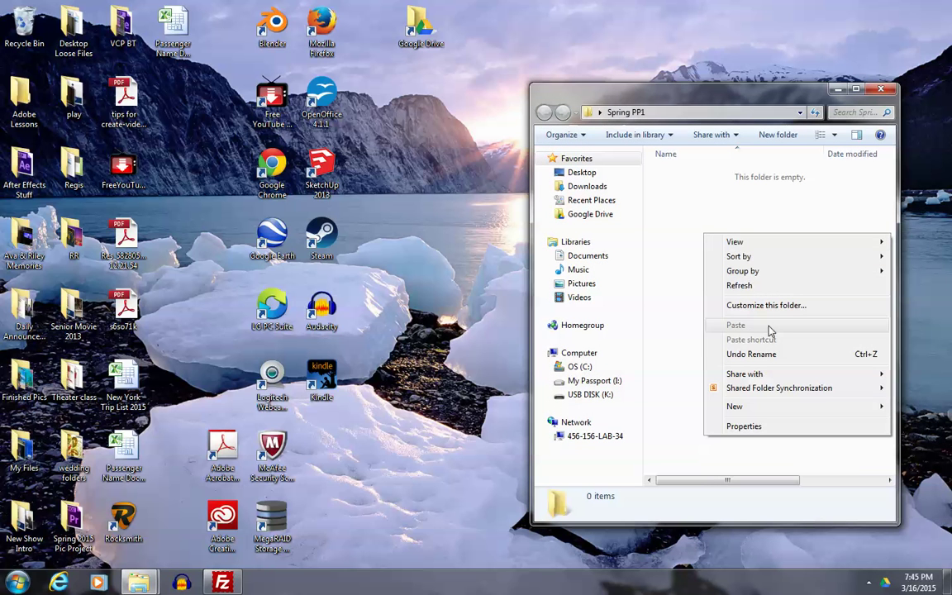
{"action": "mouse_move", "coordinate": [761, 404]}
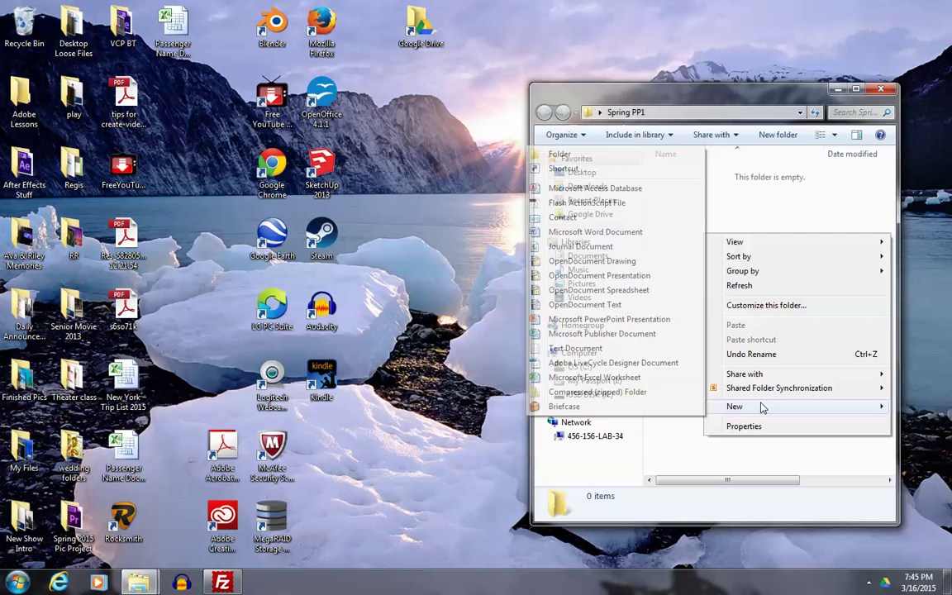
{"action": "left_click", "coordinate": [584, 155]}
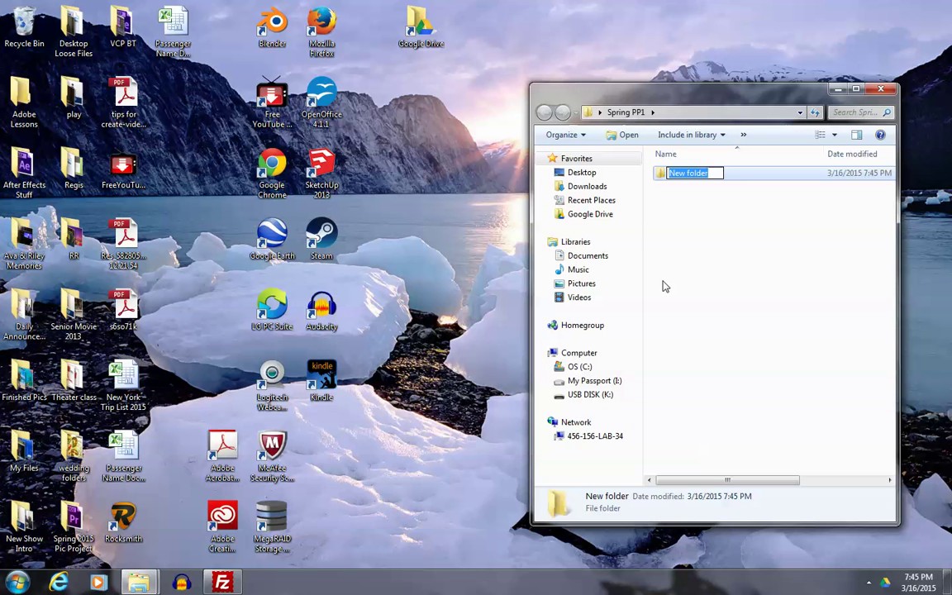
{"action": "type", "text": "Pictures"}
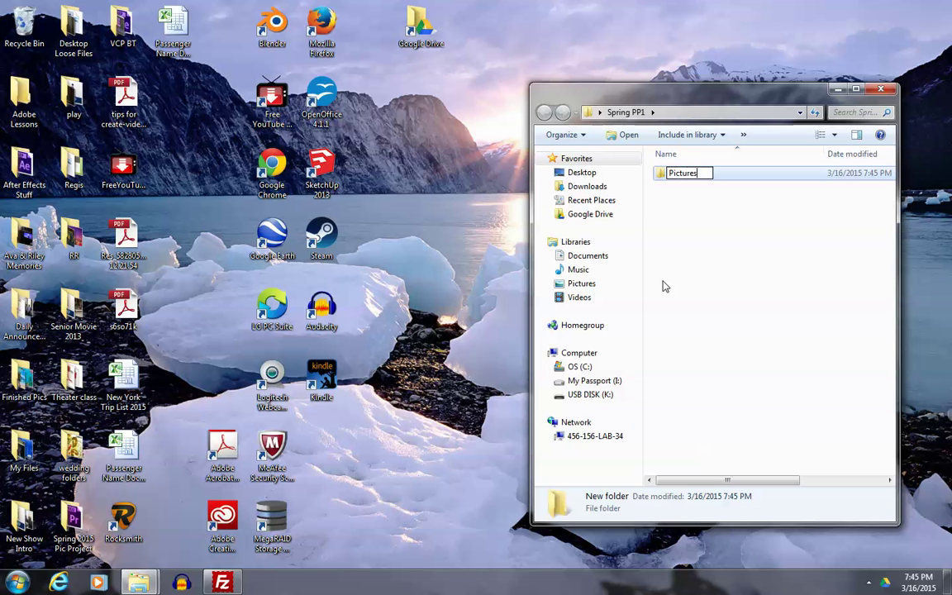
Add a second subfolder named 'Music' inside Spring PP1.
{"action": "right_click", "coordinate": [702, 257]}
{"action": "mouse_move", "coordinate": [746, 430]}
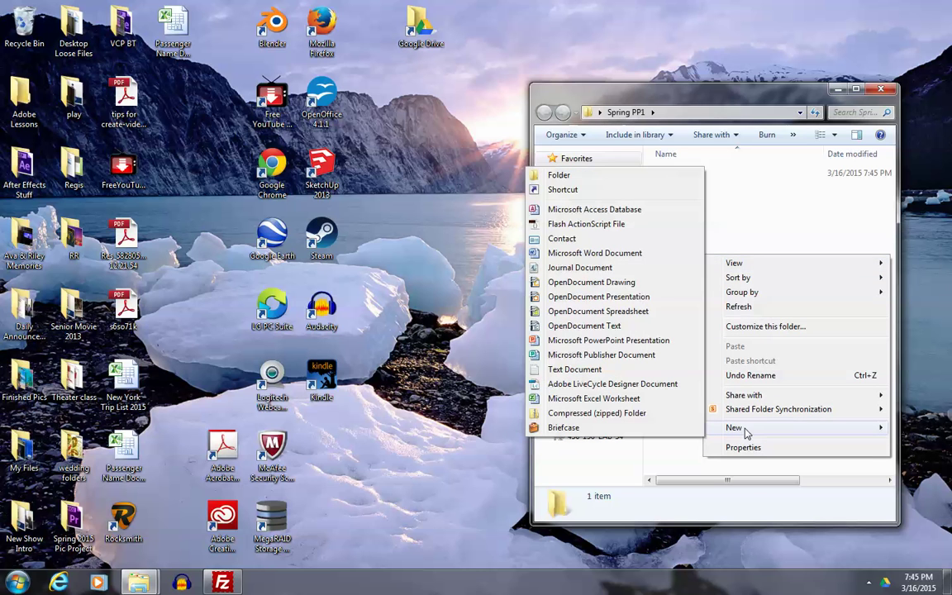
{"action": "left_click", "coordinate": [591, 176]}
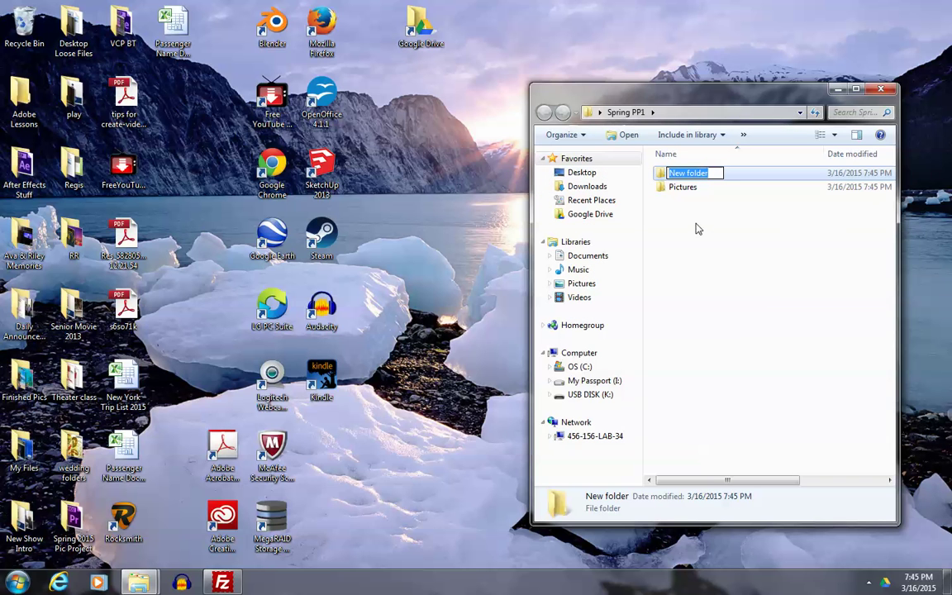
{"action": "type", "text": "M"}
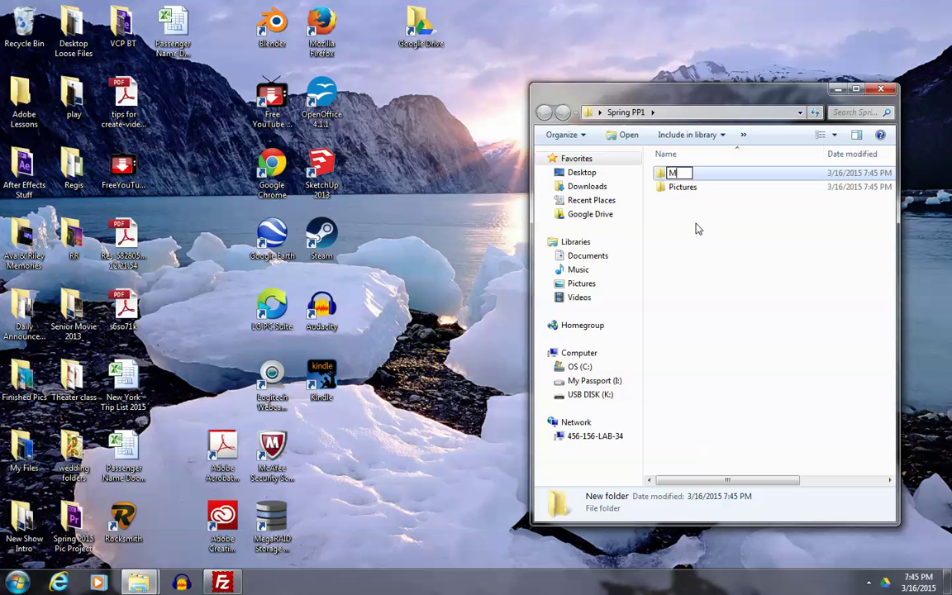
{"action": "type", "text": "usic"}
{"action": "key", "text": "Return"}
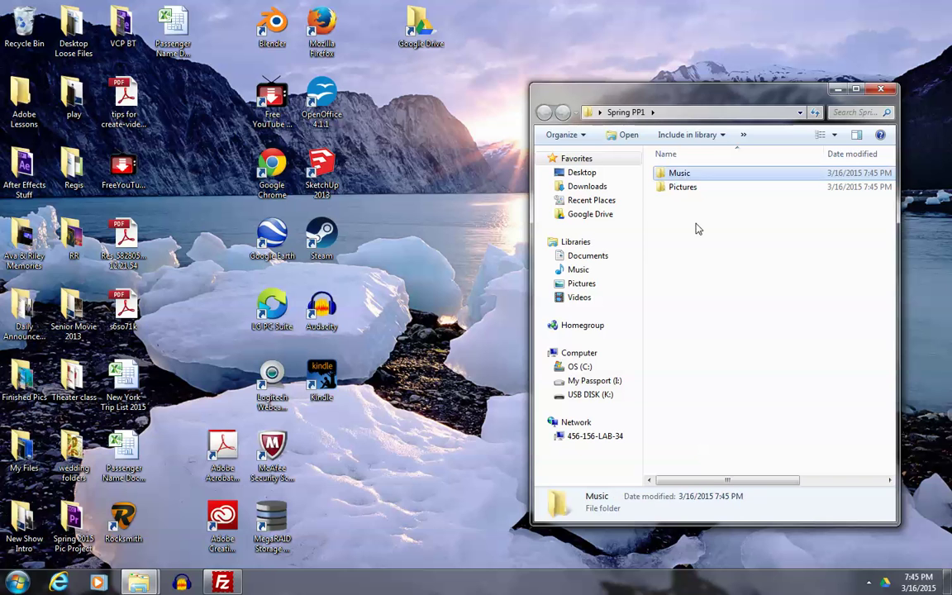
Add a third subfolder named 'Exports' inside Spring PP1.
{"action": "right_click", "coordinate": [697, 229]}
{"action": "mouse_move", "coordinate": [728, 395]}
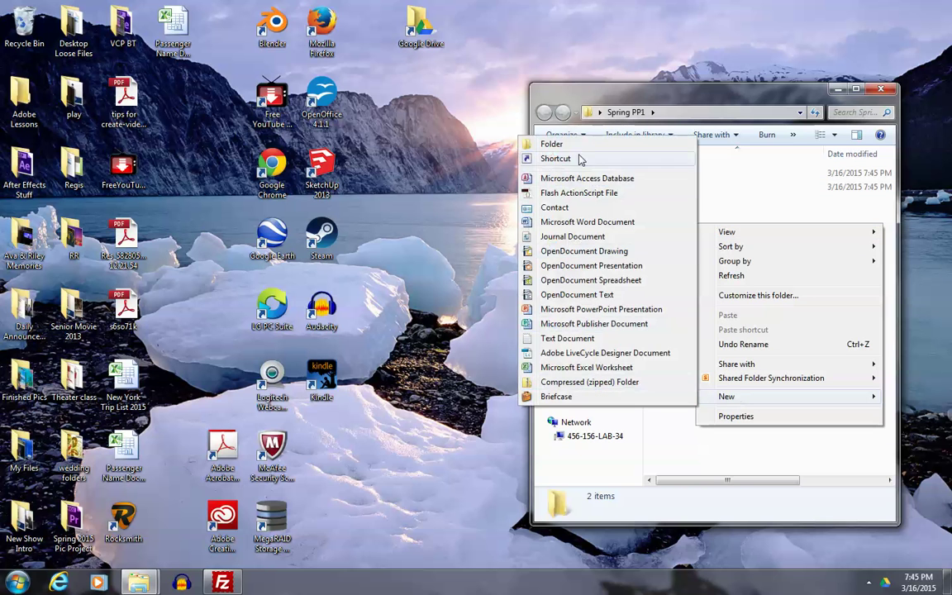
{"action": "left_click", "coordinate": [552, 145]}
{"action": "type", "text": "E"}
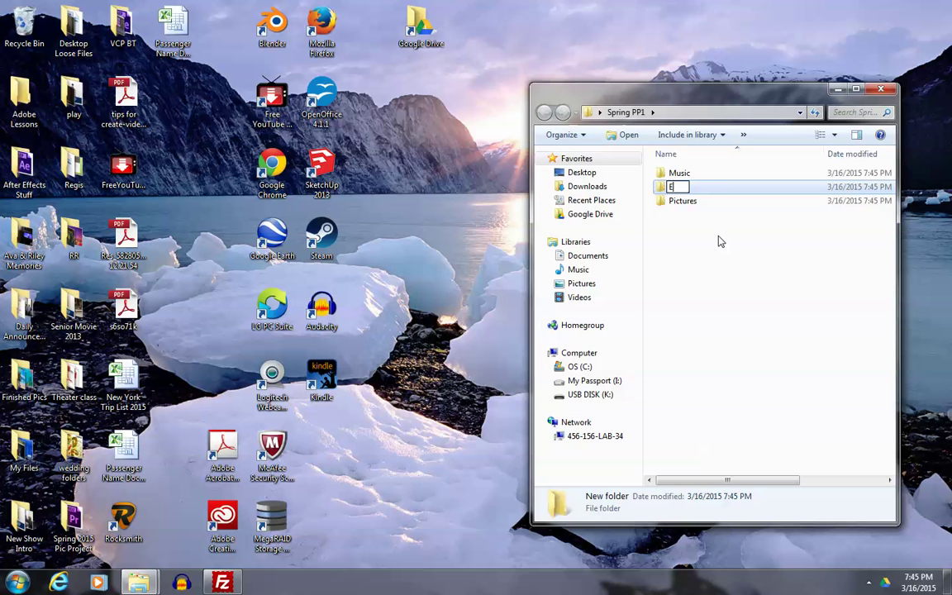
{"action": "type", "text": "xport"}
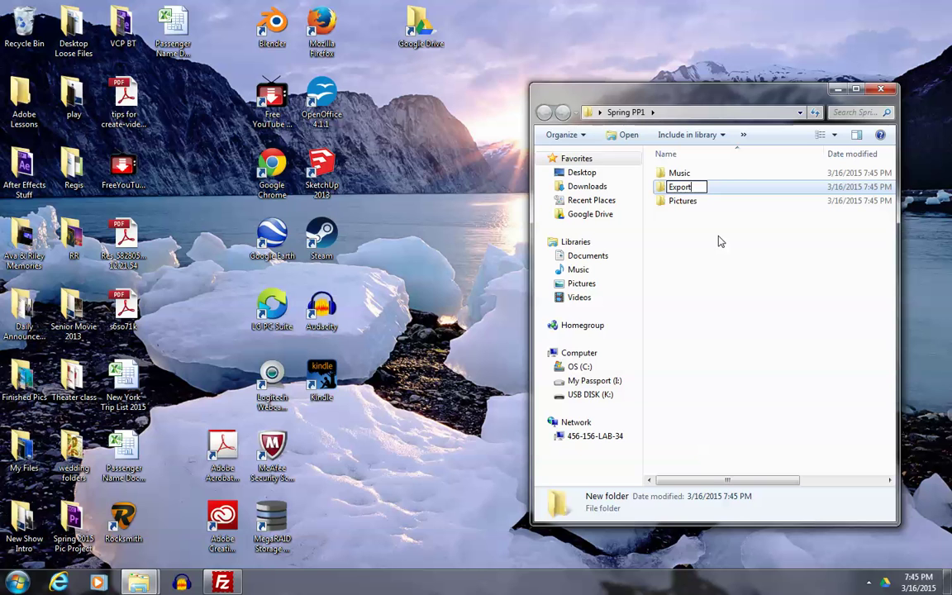
{"action": "type", "text": "s"}
{"action": "left_click", "coordinate": [732, 281]}
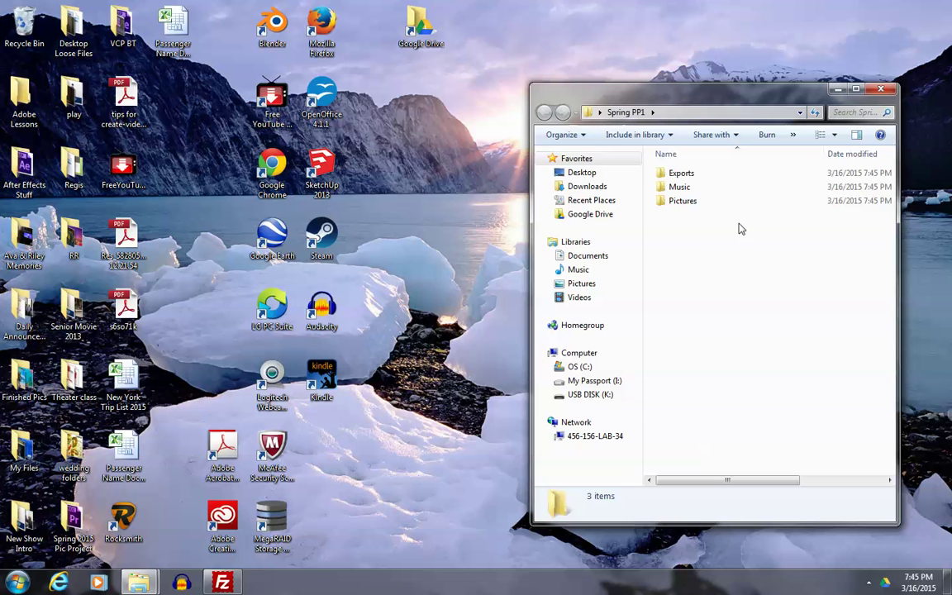
Launch Adobe Premiere Pro CS6 from the Start menu's Adobe Production Premium CS6 group.
{"action": "left_click", "coordinate": [837, 91]}
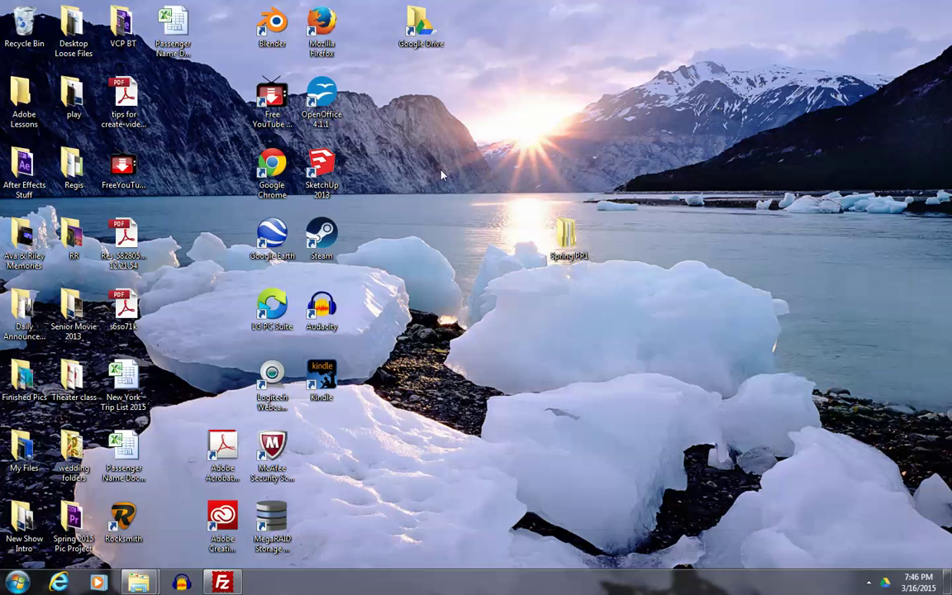
{"action": "left_click", "coordinate": [18, 584]}
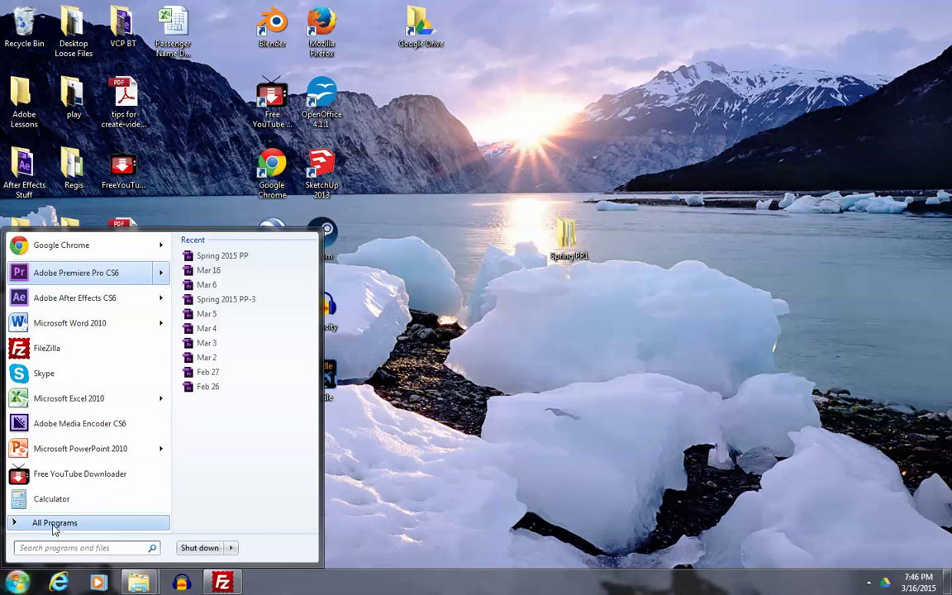
{"action": "left_click", "coordinate": [25, 523]}
{"action": "scroll", "coordinate": [68, 388], "scroll_direction": "up", "scroll_amount": 10}
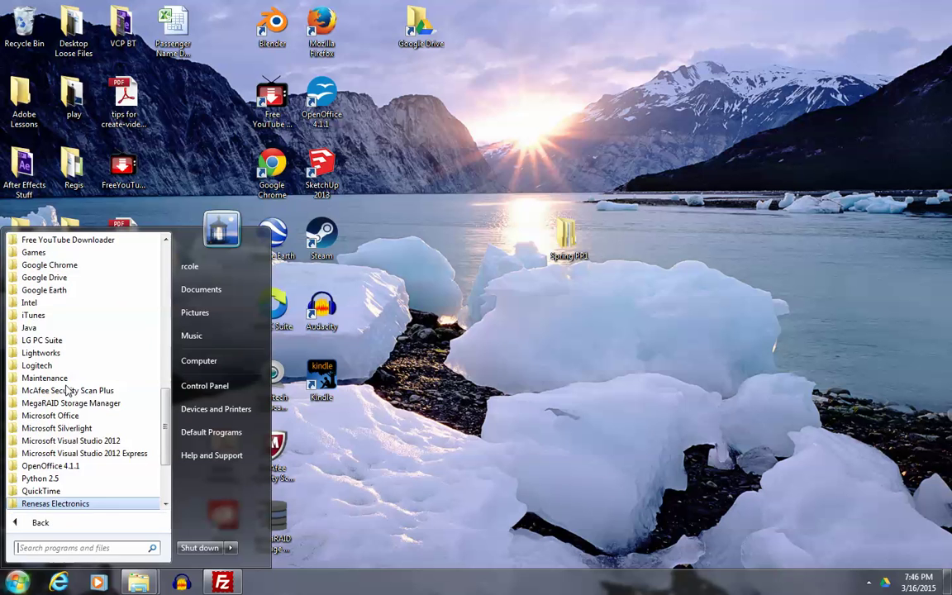
{"action": "scroll", "coordinate": [68, 388], "scroll_direction": "down", "scroll_amount": 1}
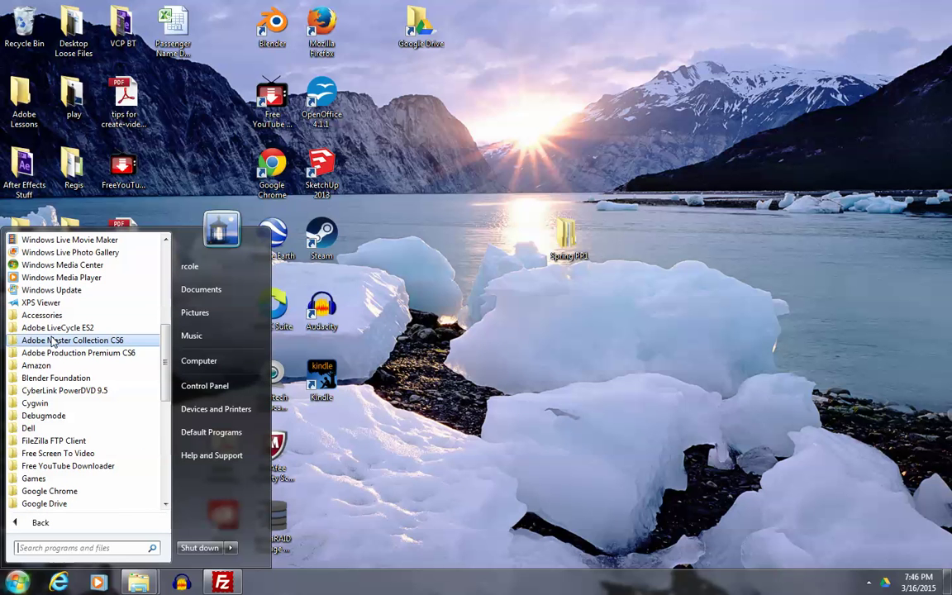
{"action": "left_click", "coordinate": [90, 354]}
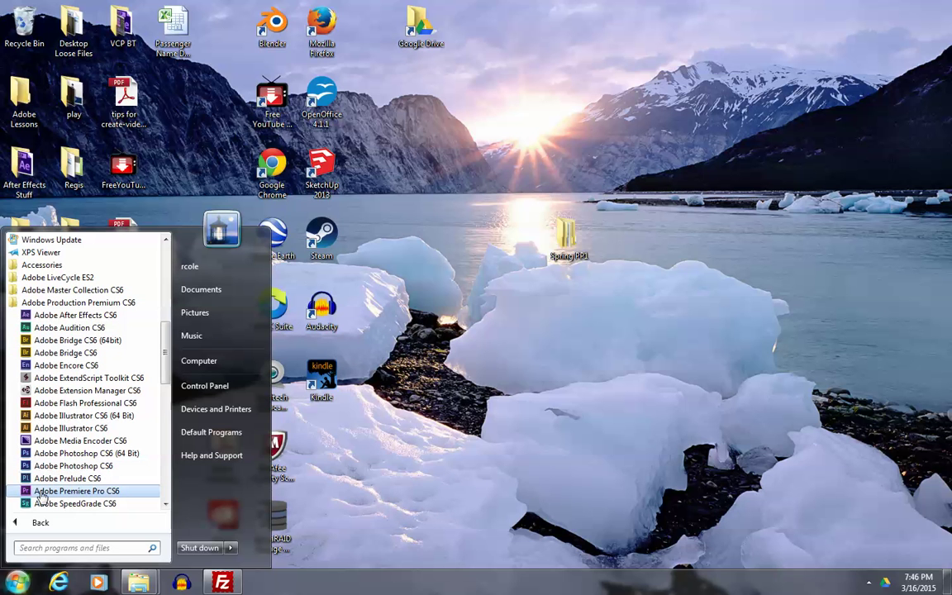
{"action": "left_click", "coordinate": [89, 492]}
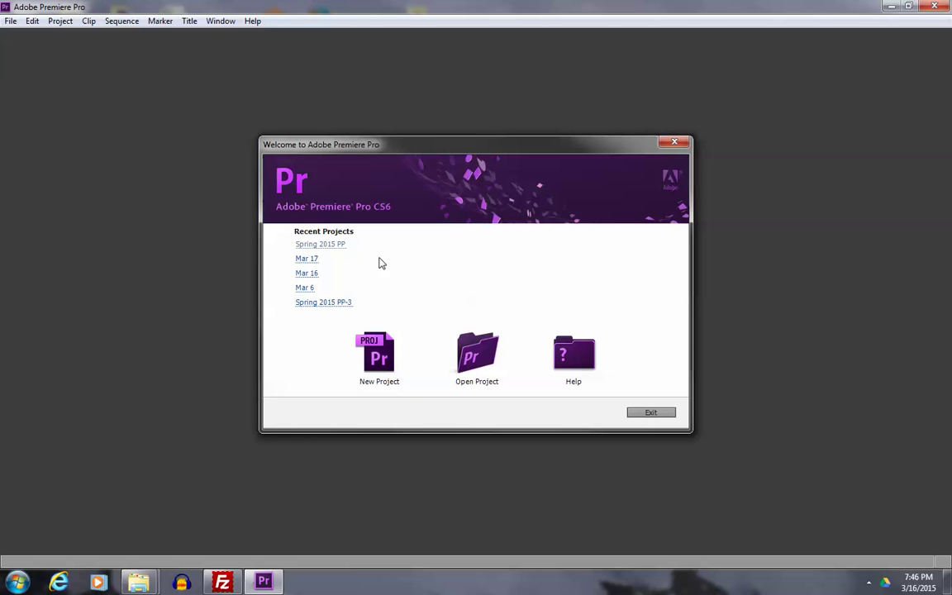
Start a new project with HDV capture format, saved in Desktop > Spring PP1.
{"action": "left_click", "coordinate": [385, 369]}
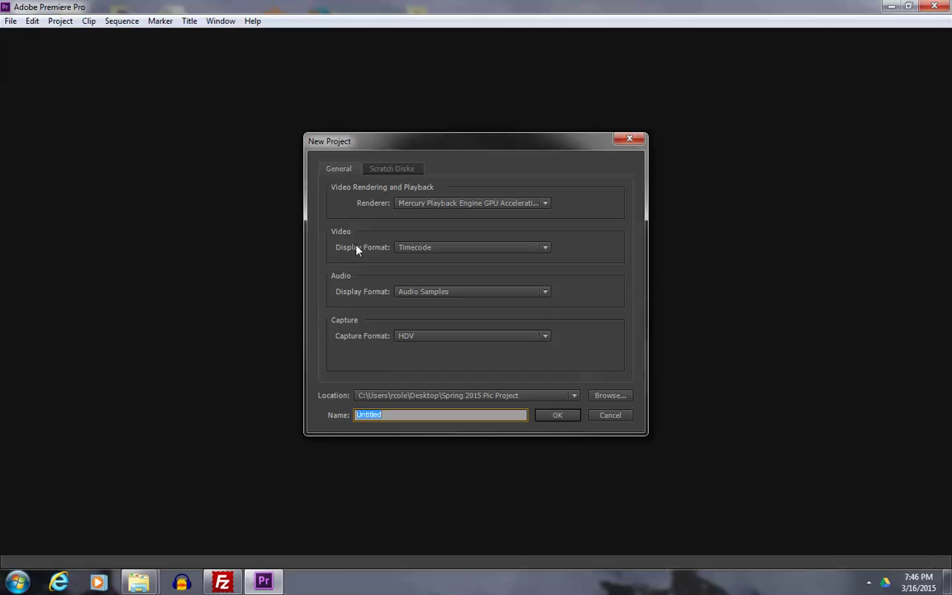
{"action": "left_click", "coordinate": [419, 337]}
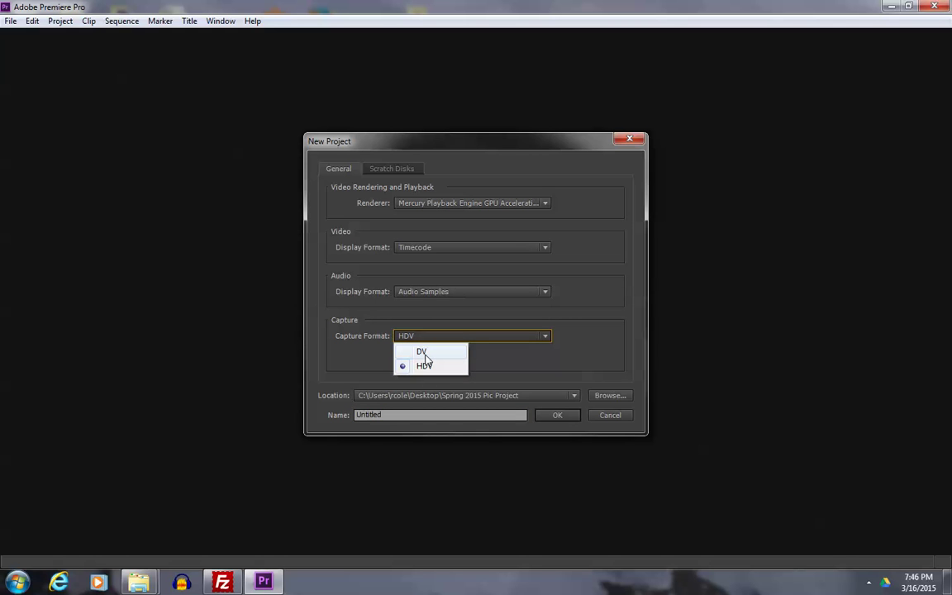
{"action": "left_click", "coordinate": [545, 382]}
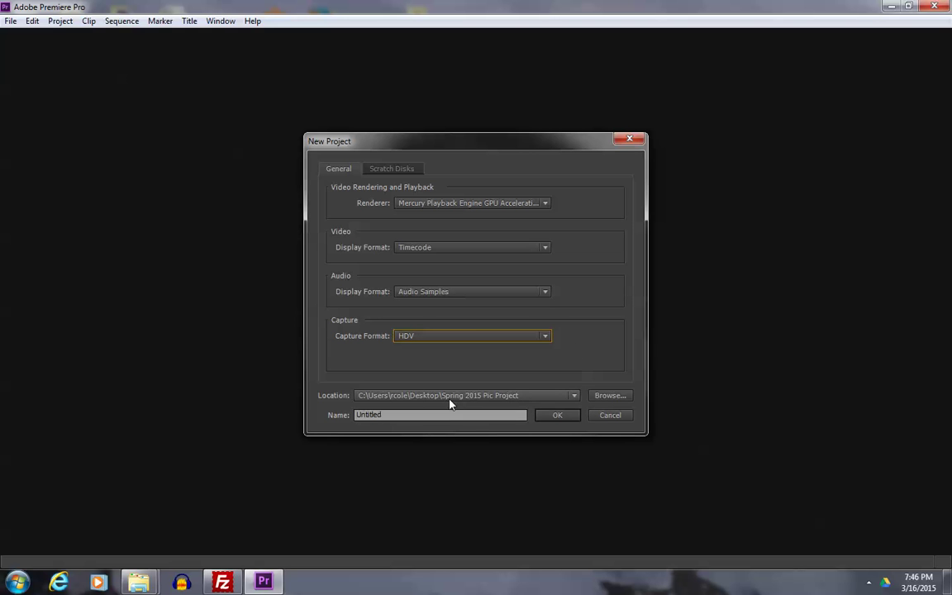
{"action": "left_click", "coordinate": [604, 395]}
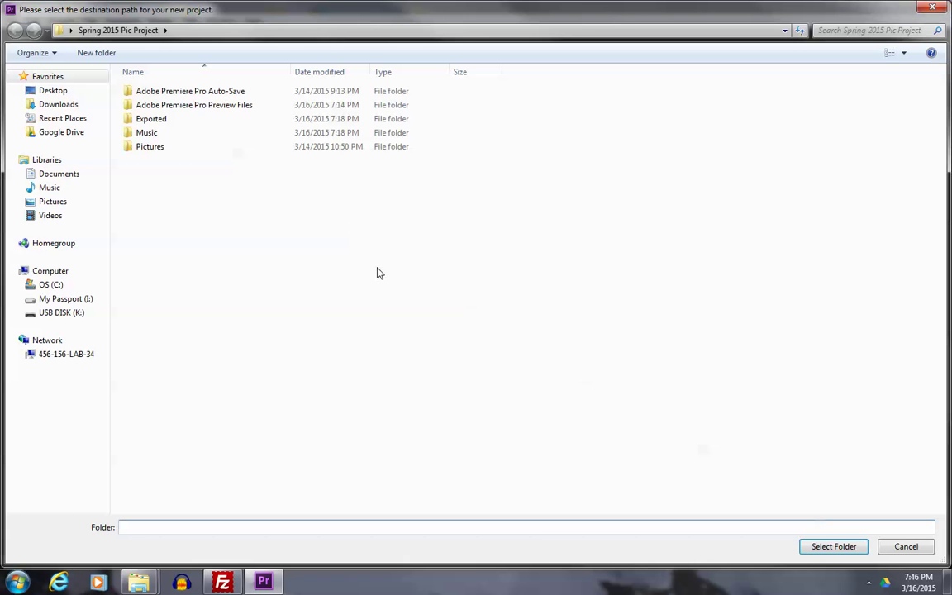
{"action": "left_click", "coordinate": [50, 91]}
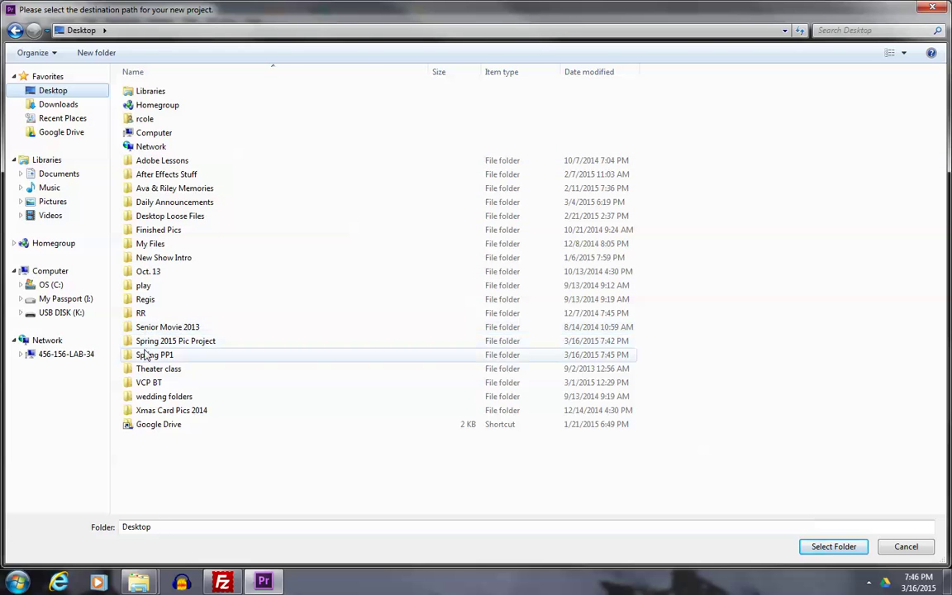
{"action": "double_click", "coordinate": [142, 353]}
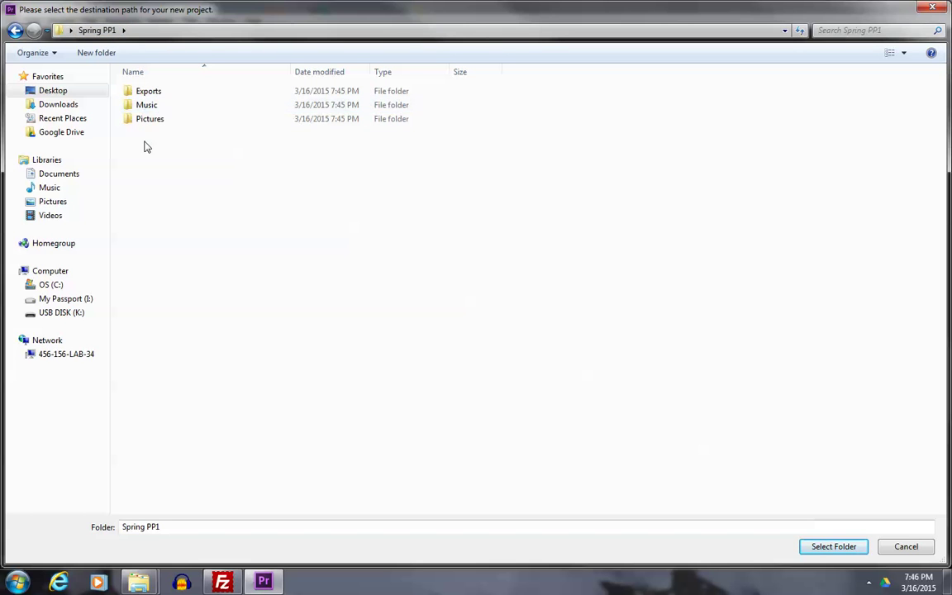
{"action": "left_click", "coordinate": [828, 547]}
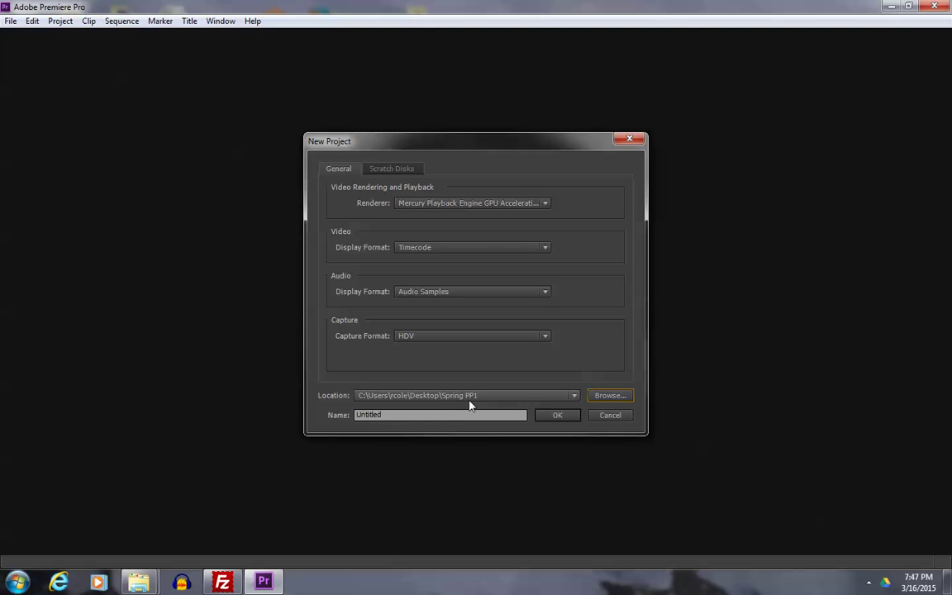
Name the project 'PP1' and create it.
{"action": "left_click_drag", "start_coordinate": [447, 413], "coordinate": [330, 422]}
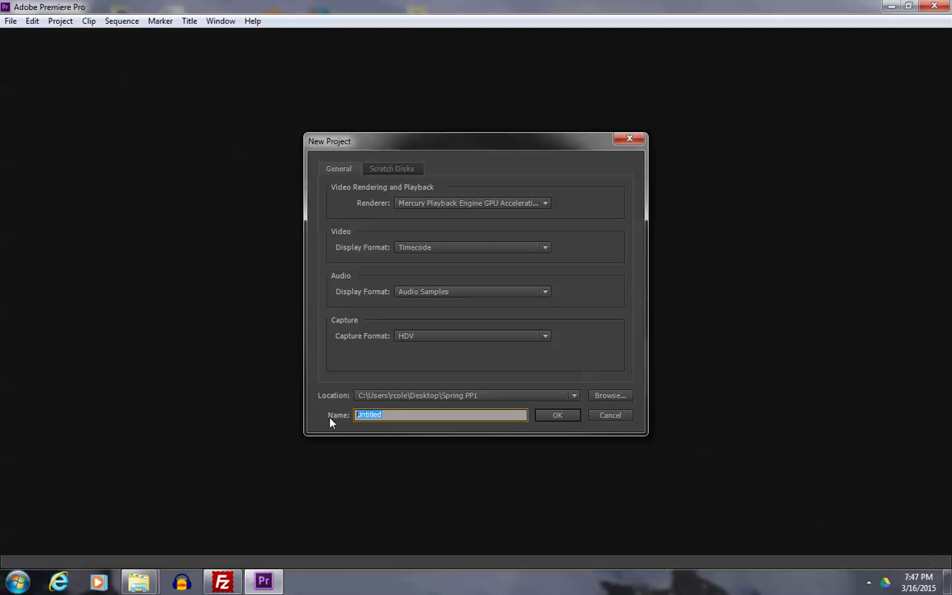
{"action": "type", "text": "PP1"}
{"action": "left_click", "coordinate": [552, 420]}
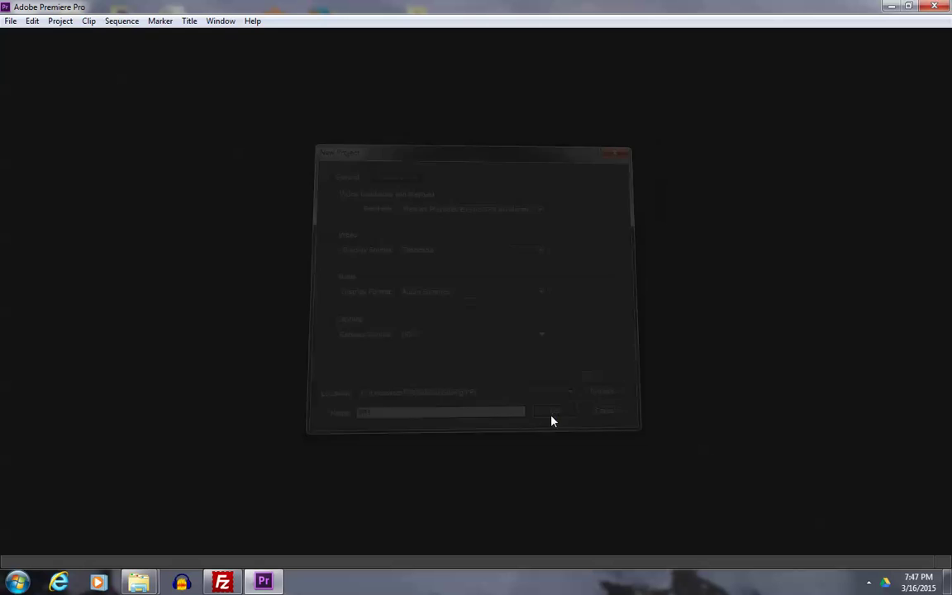
Collapse the HDV presets, then expand and collapse the DV - NTSC preset folder.
{"action": "left_click", "coordinate": [279, 243]}
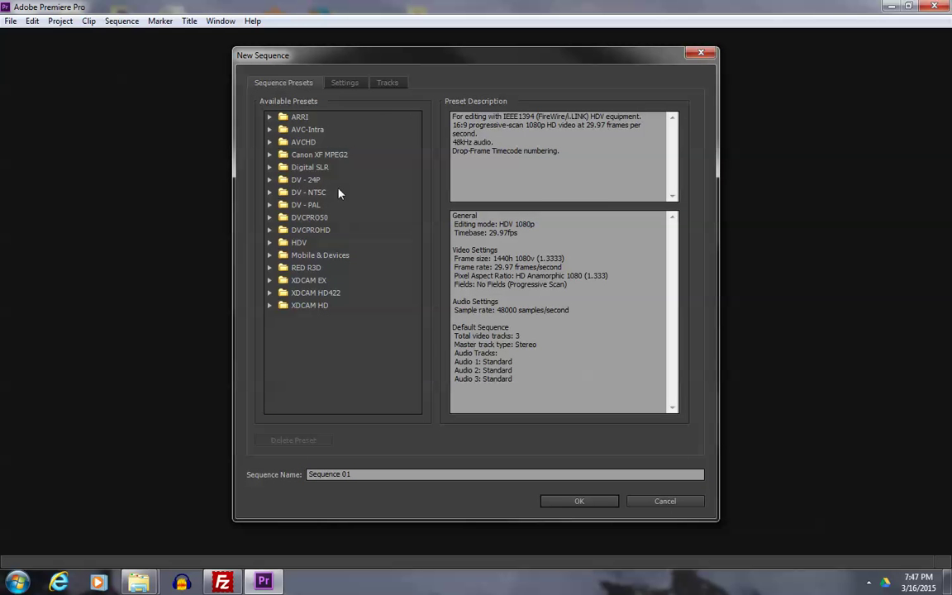
{"action": "left_click", "coordinate": [279, 195]}
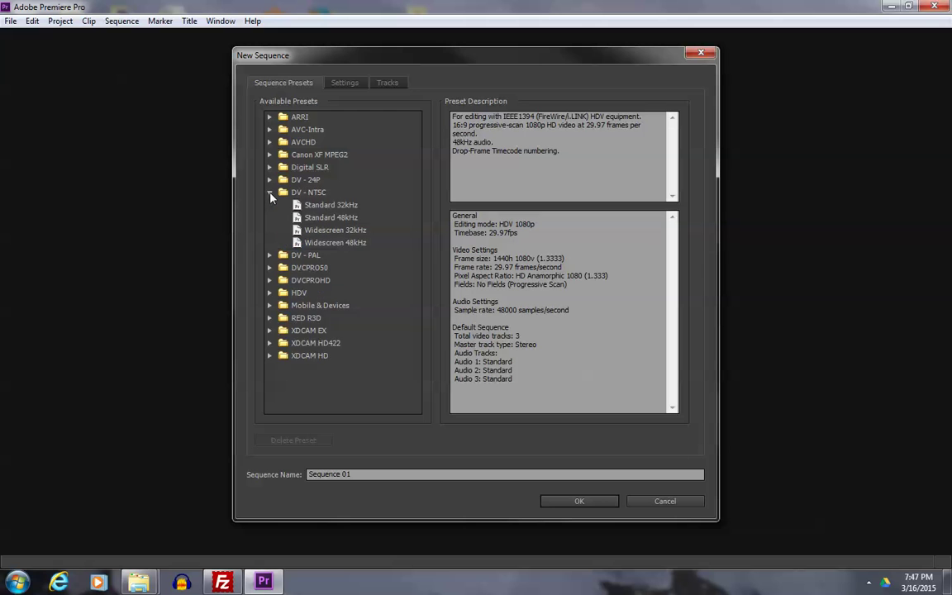
{"action": "left_click", "coordinate": [280, 195]}
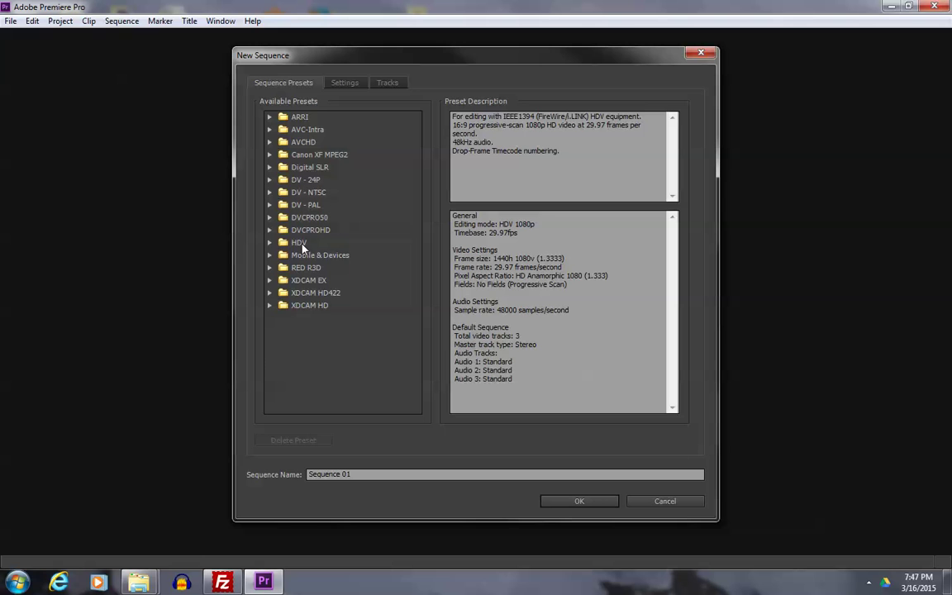
Expand HDV and create Sequence 01 from the HDV 1080p30 preset.
{"action": "left_click", "coordinate": [268, 243]}
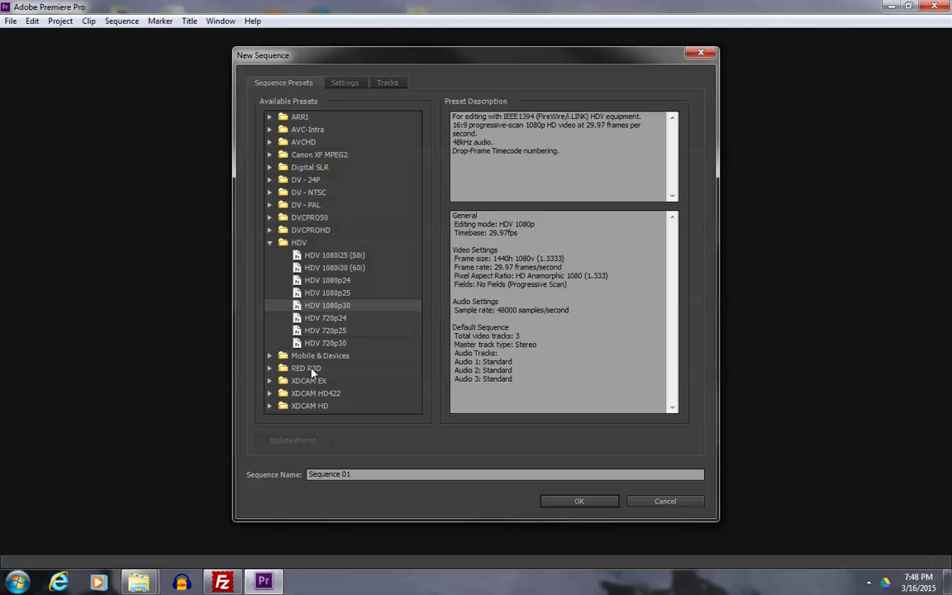
{"action": "left_click", "coordinate": [581, 502]}
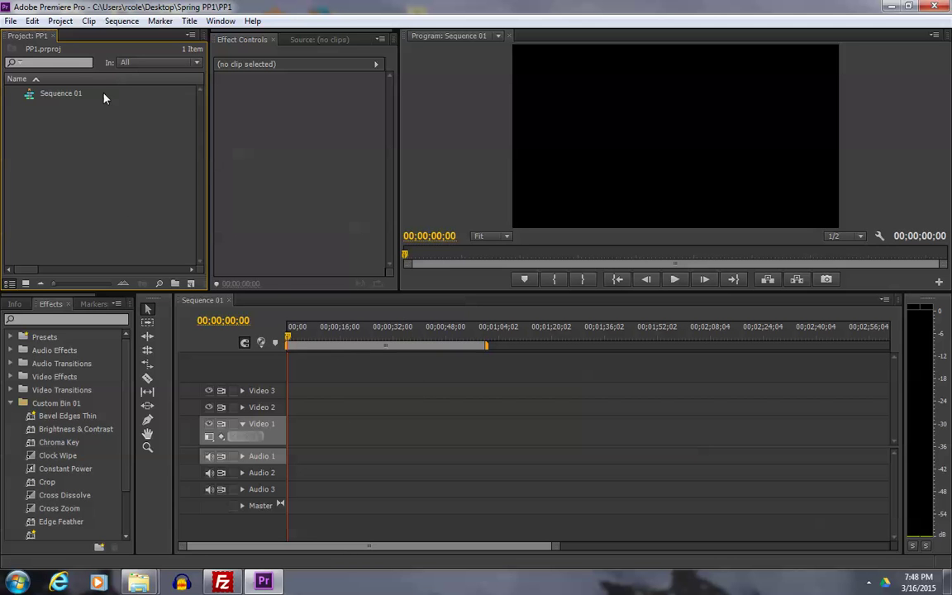
{"action": "left_click", "coordinate": [26, 283]}
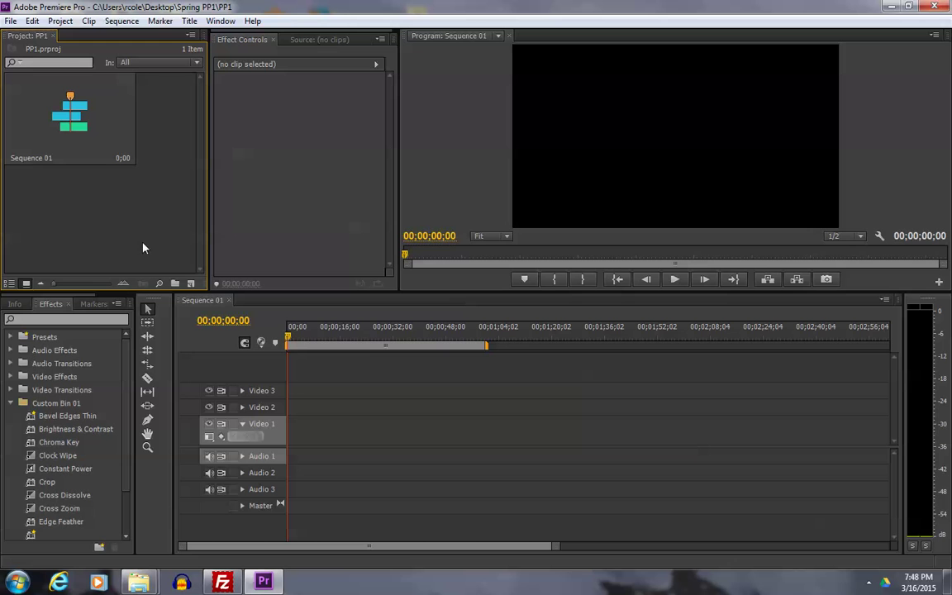
{"action": "left_click", "coordinate": [9, 283]}
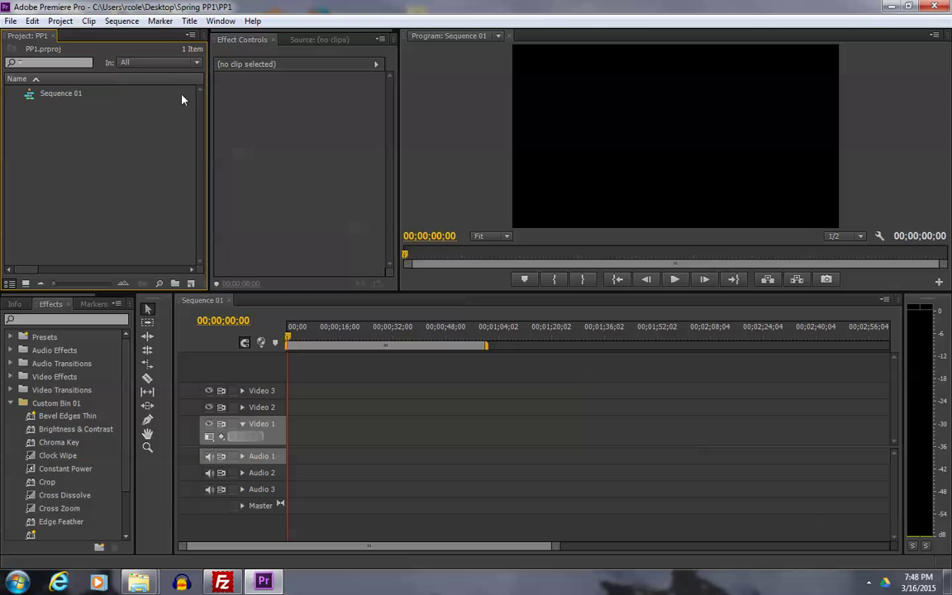
Switch to the Editing (CS5.5) workspace from Window > Workspace.
{"action": "left_click", "coordinate": [220, 22]}
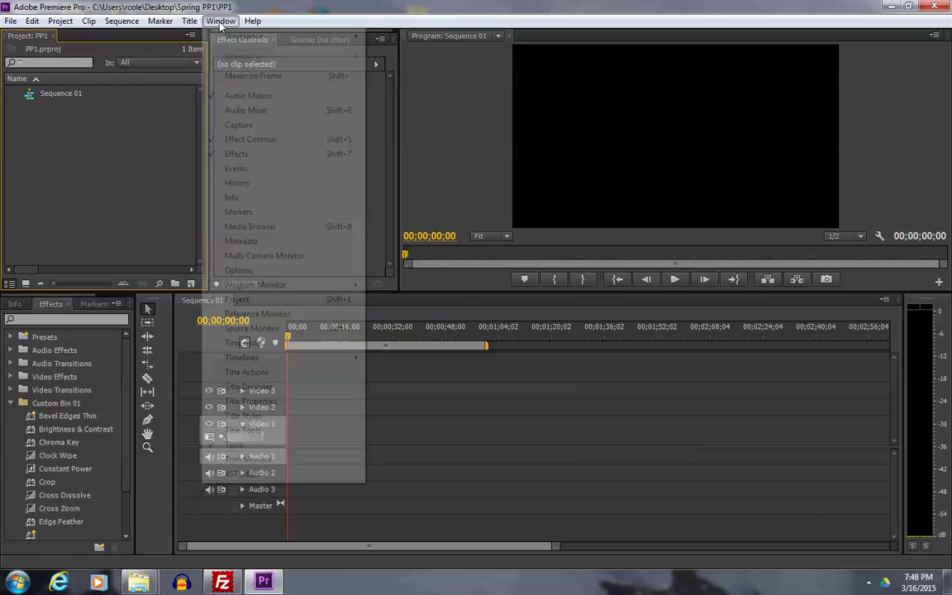
{"action": "mouse_move", "coordinate": [293, 36]}
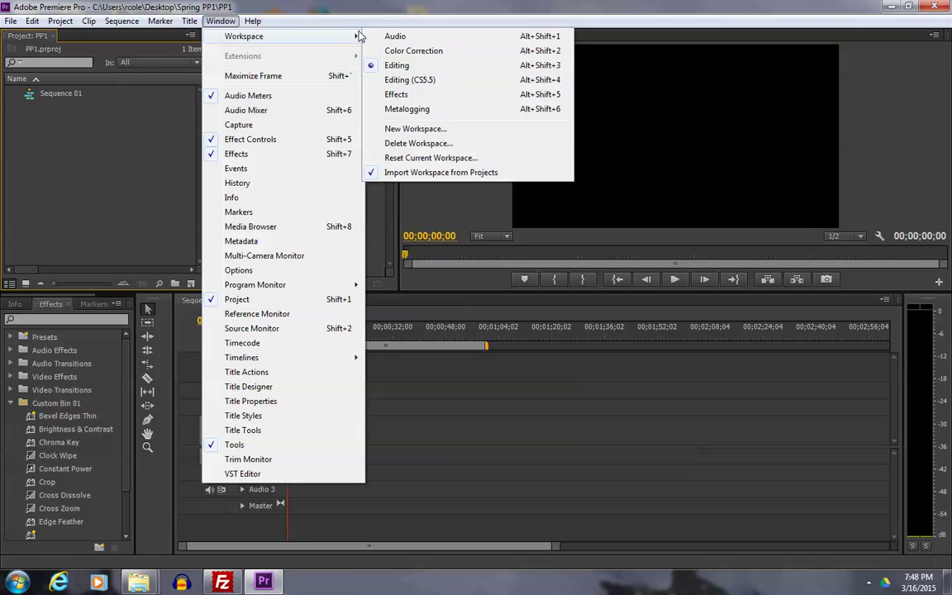
{"action": "left_click", "coordinate": [398, 81]}
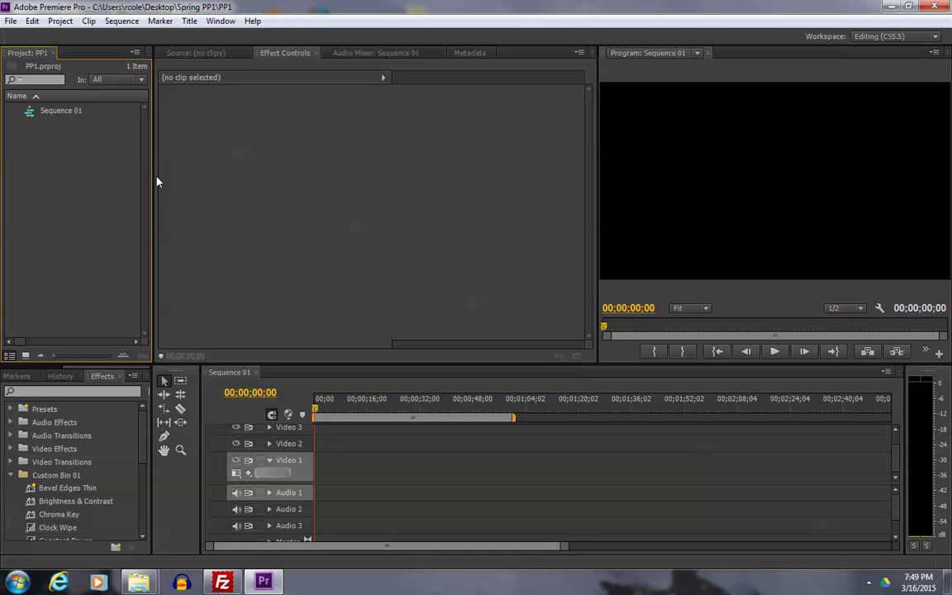
Drag the Project/Effect Controls divider right to widen the Project panel.
{"action": "left_click_drag", "start_coordinate": [152, 175], "coordinate": [212, 175]}
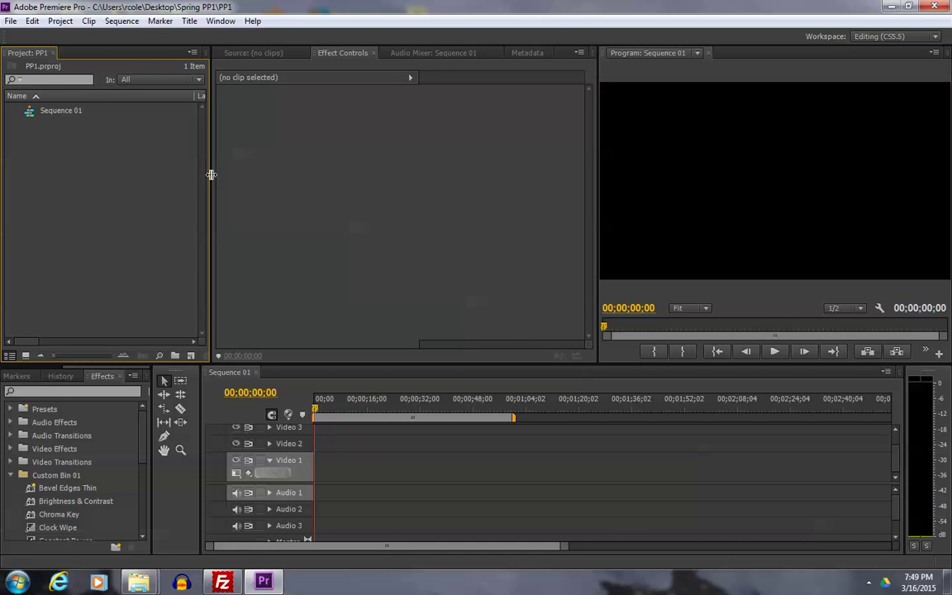